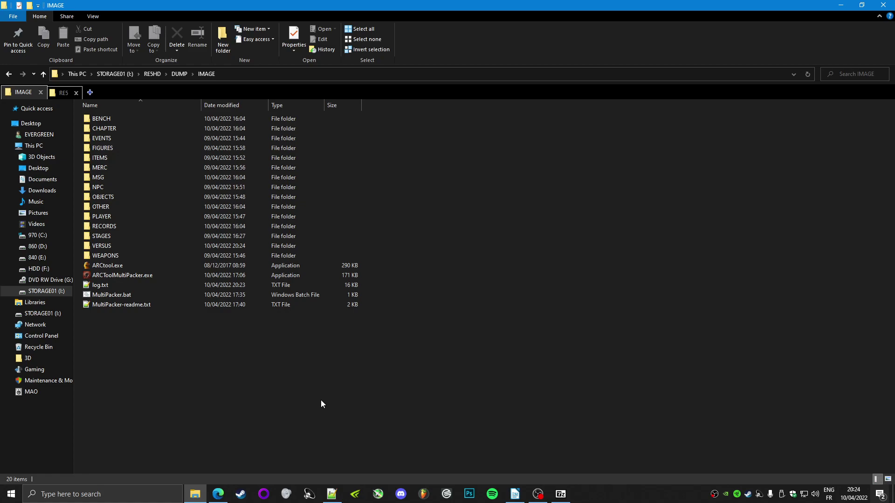
Open the WEAPONS folder to list its 128 .arc files, such as uWp00.arc
double_click(114, 256)
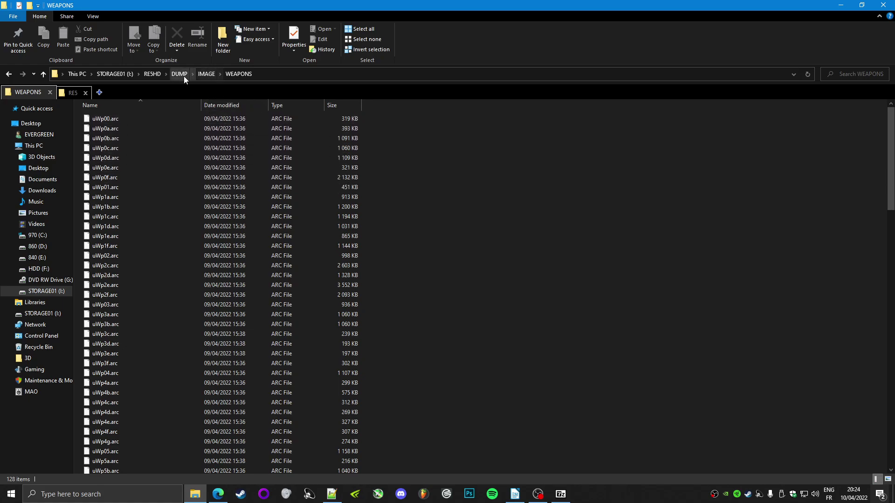
Go back up to the IMAGE folder and clear the WEAPONS selection
left_click(207, 74)
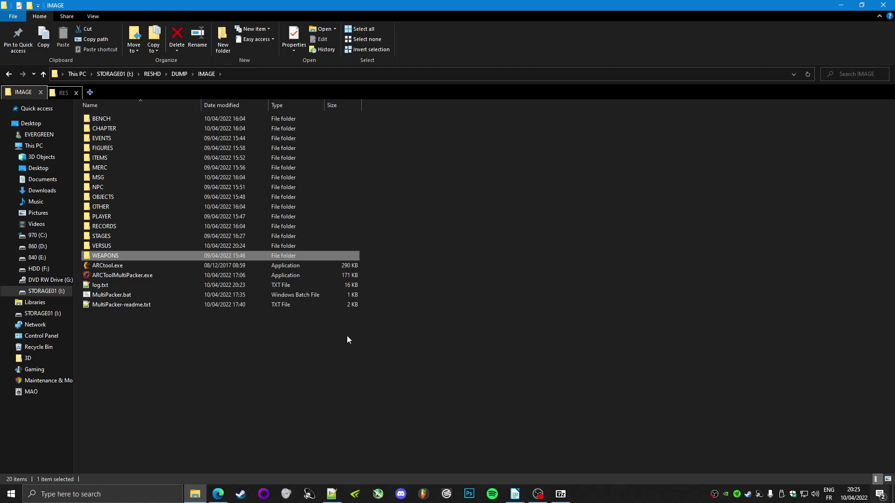
left_click(425, 376)
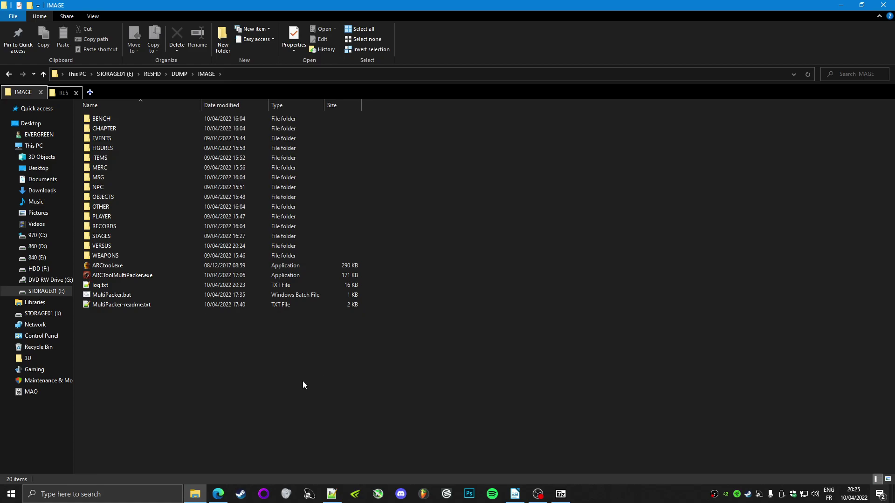
Skim the ARCToolMultiPacker usage description on Nexus Mods, then minimize Edge
left_click(226, 493)
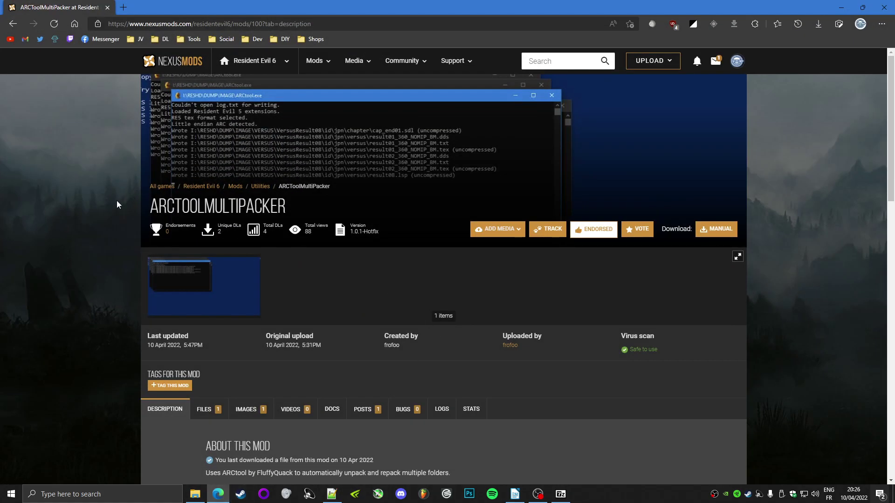
scroll(118, 204, "down", 6)
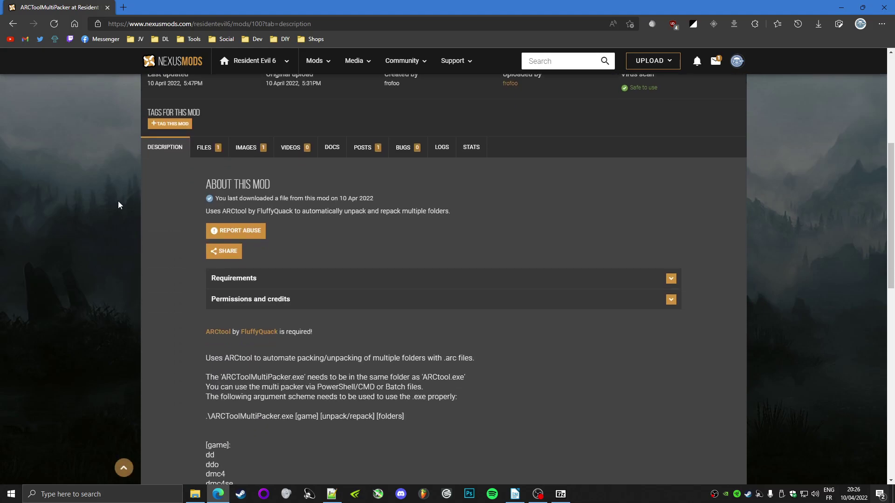
scroll(118, 204, "up", 5)
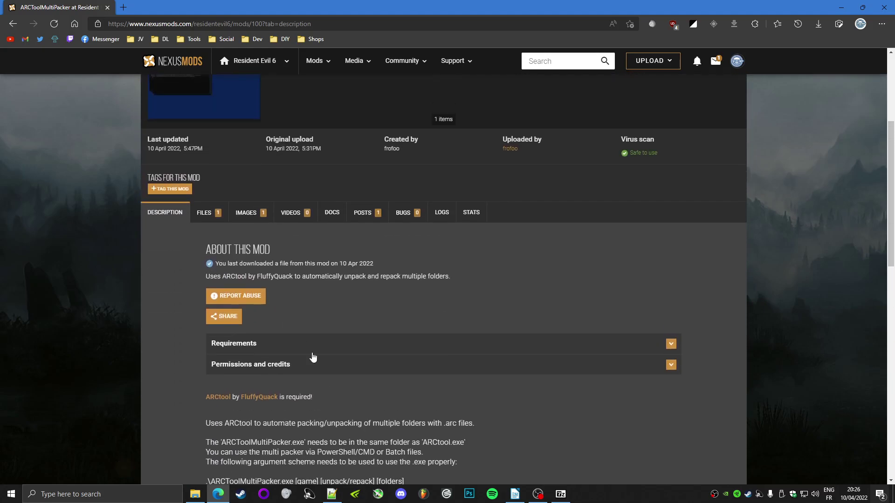
left_click(218, 494)
Check MultiPacker.bat among the zip's three files, then minimize the 7-Zip window
left_click(562, 493)
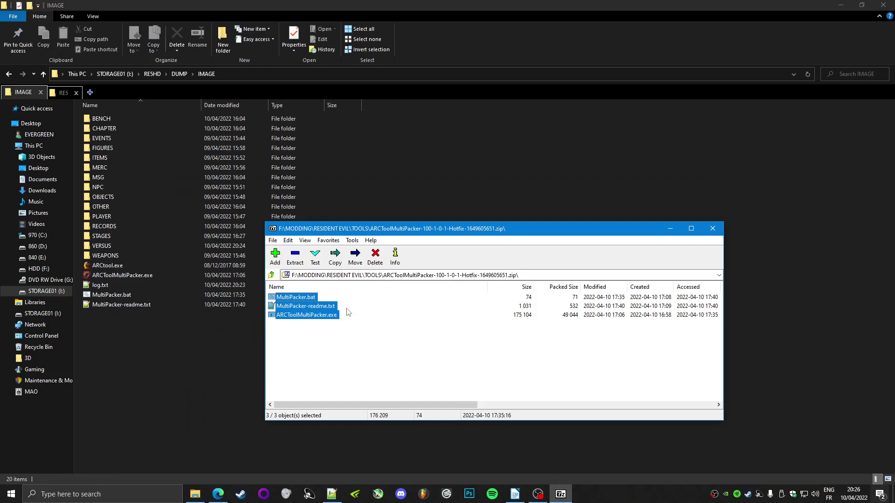
left_click(298, 297)
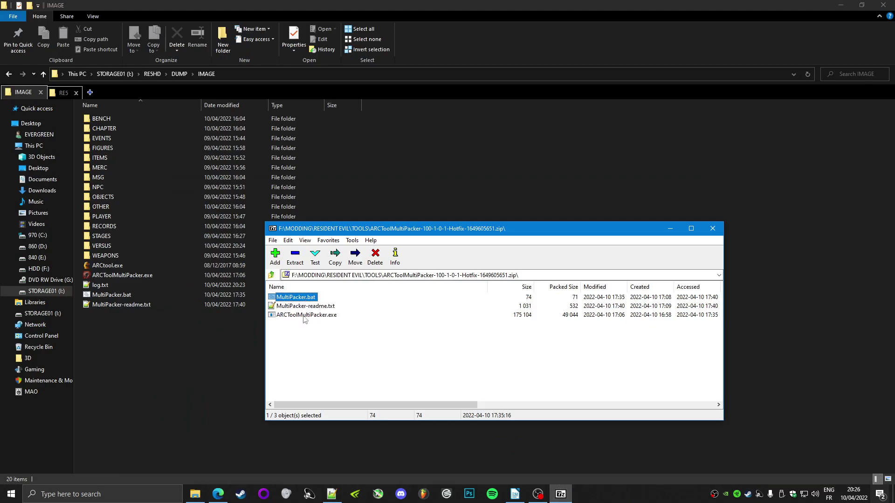
left_click(670, 228)
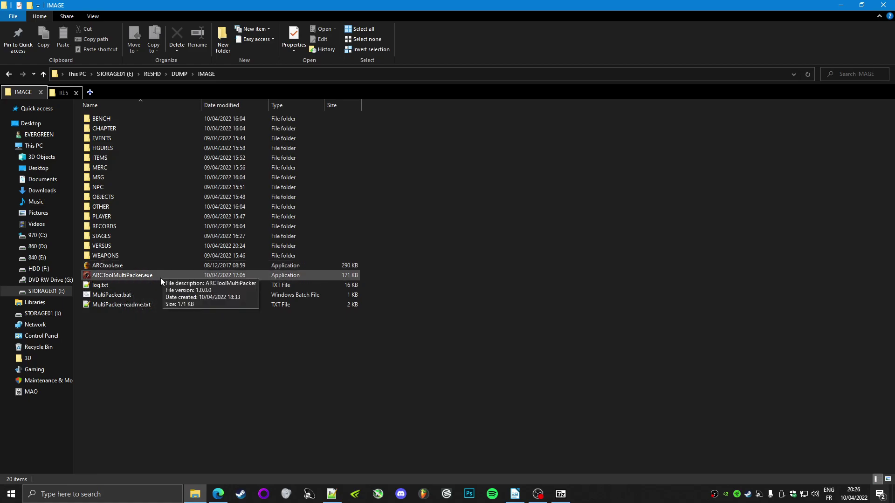
Show the IMAGE folder's full path as text in the address bar
left_click(372, 79)
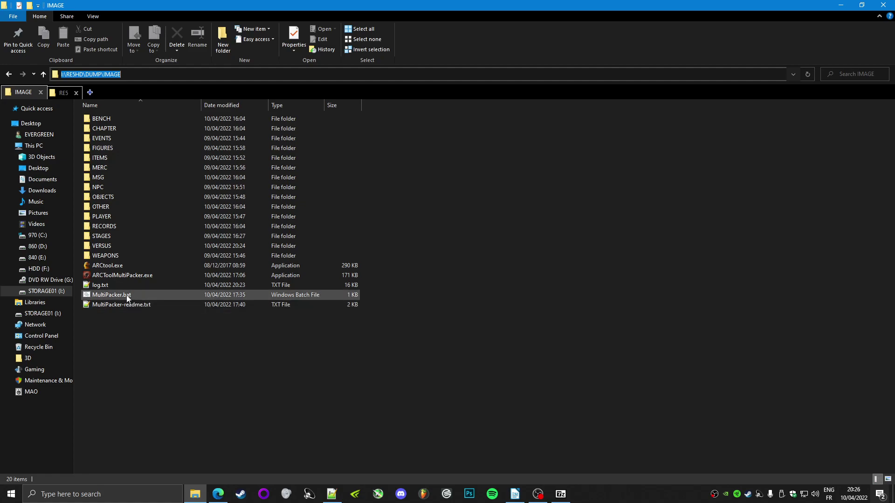
Compare the one-line MultiPacker.bat with the readme's argument scheme on line 8
left_click(332, 495)
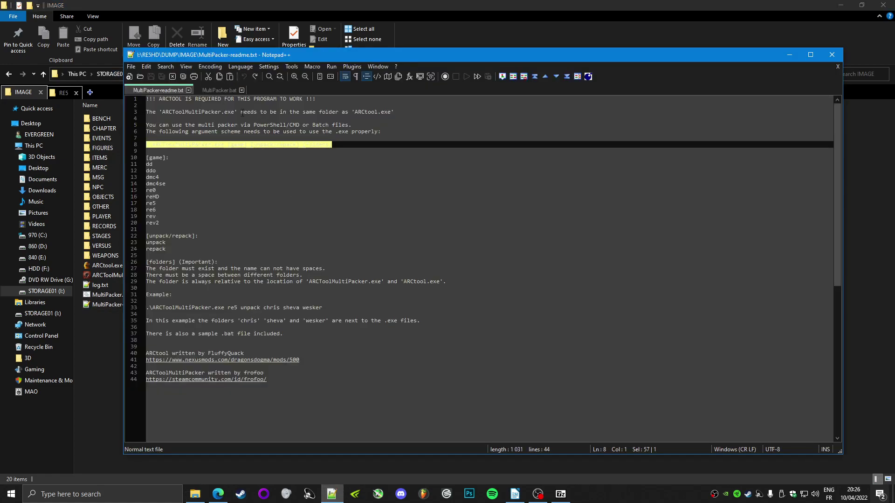
left_click(219, 90)
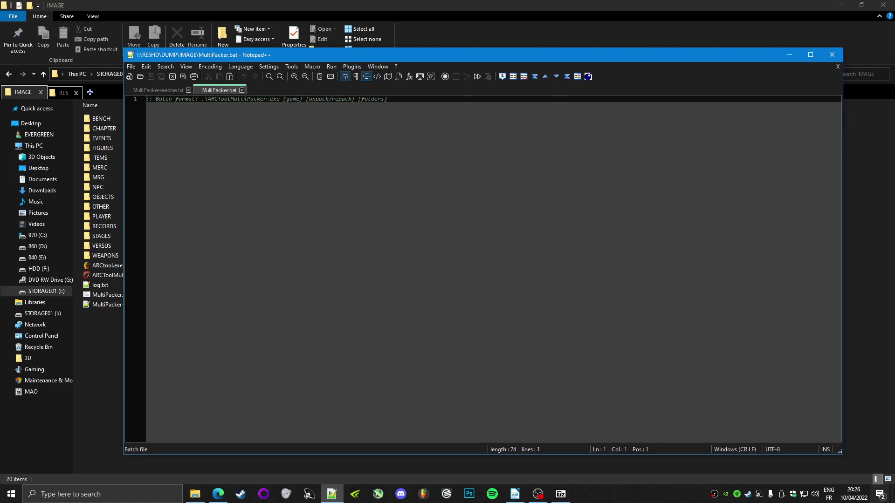
left_click(154, 90)
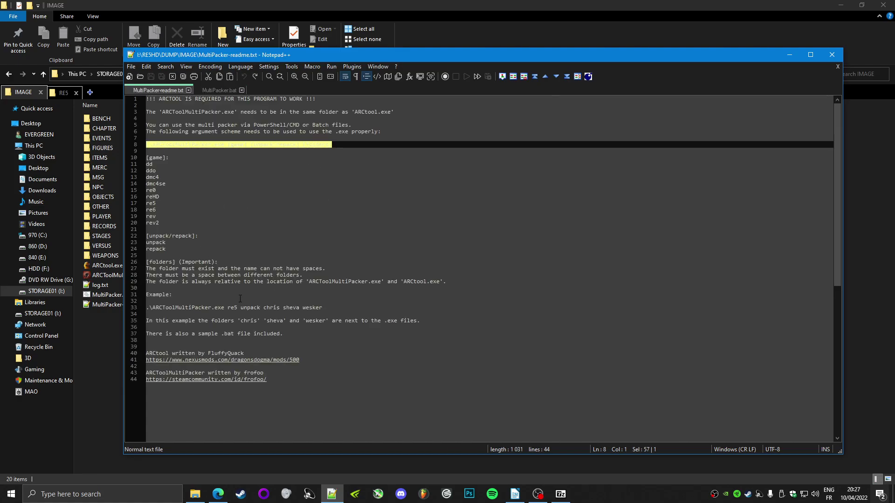
left_click(153, 146)
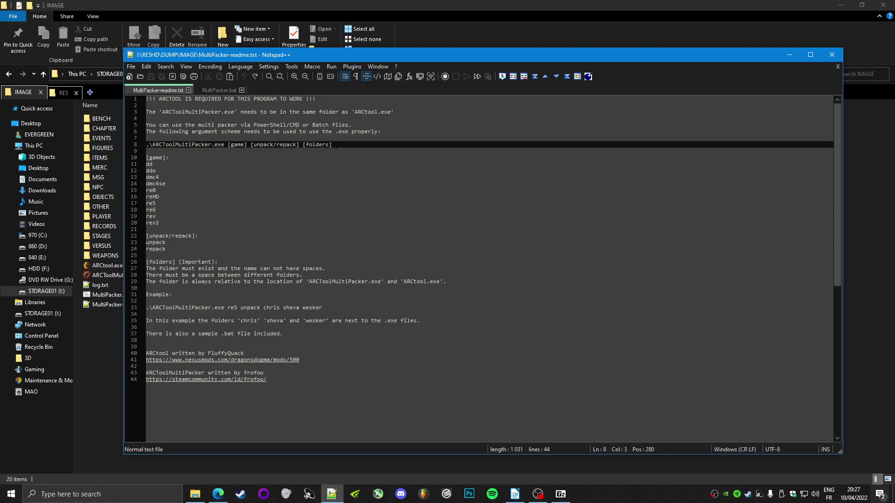
left_click_drag(336, 146, 146, 145)
key("ctrl+c")
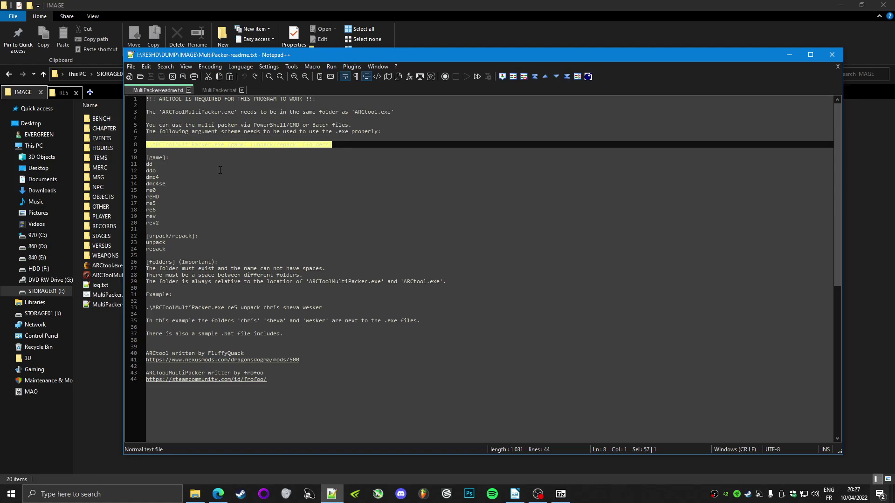
left_click(20, 94)
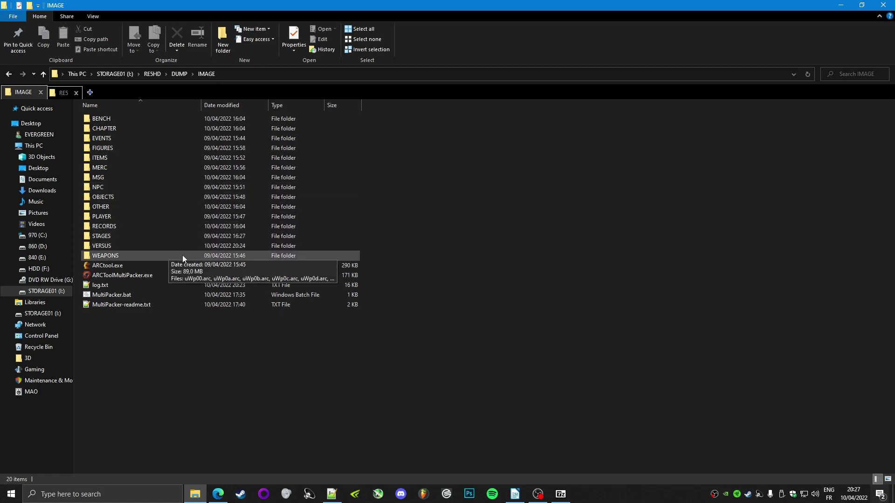
Open PowerShell in the IMAGE folder via the Explorer address bar
left_click(244, 74)
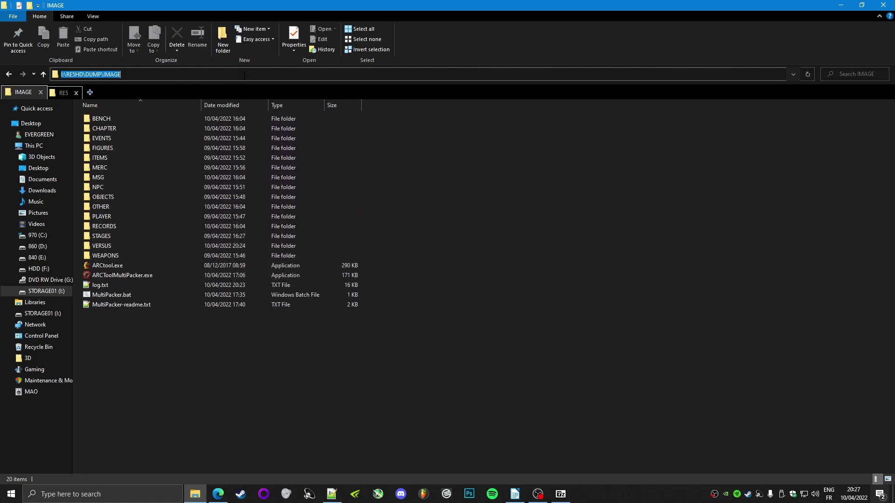
type("pow")
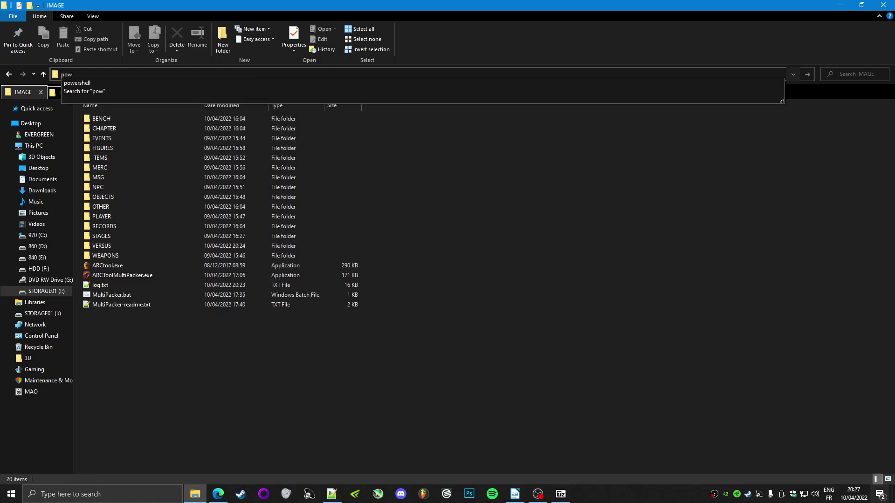
type("ershell")
key("Return")
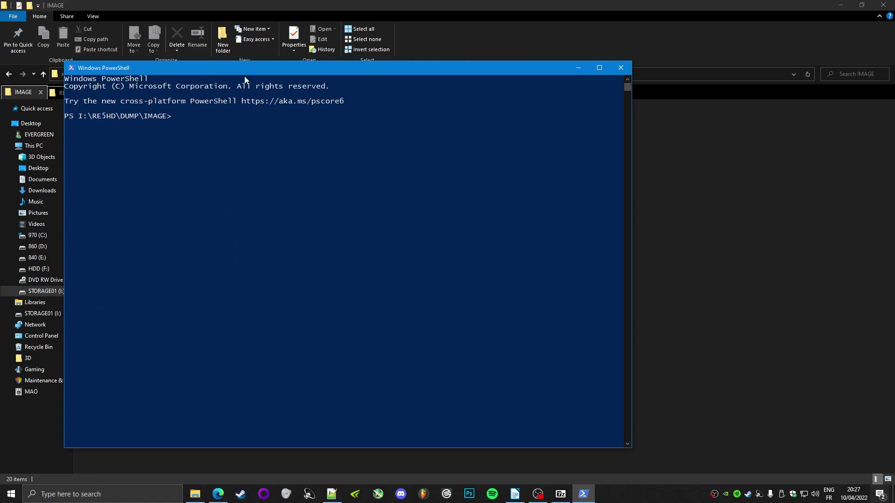
Paste the ARCToolMultiPacker usage line and edit it to '.\ARCToolMultiPacker.exe re5 unpack folders'
key("ctrl+v")
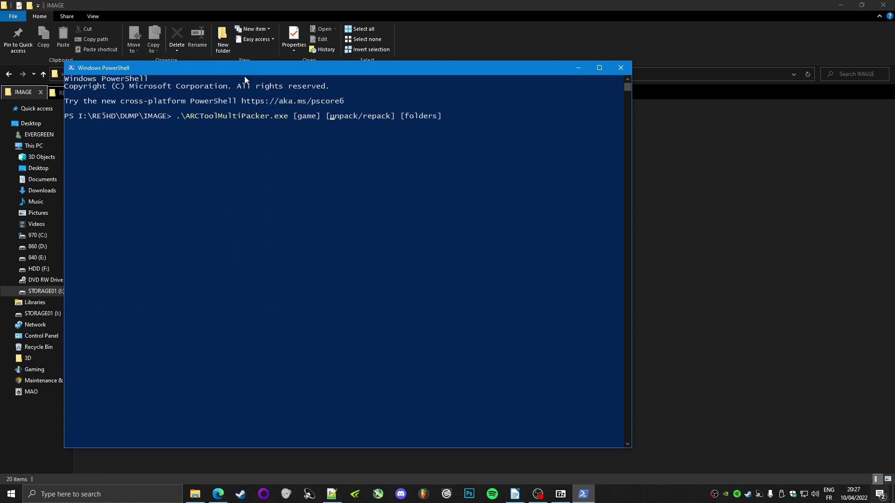
key("Left")
key("BackSpace")
key("BackSpace")
key("BackSpace")
key("BackSpace")
key("BackSpace")
key("BackSpace")
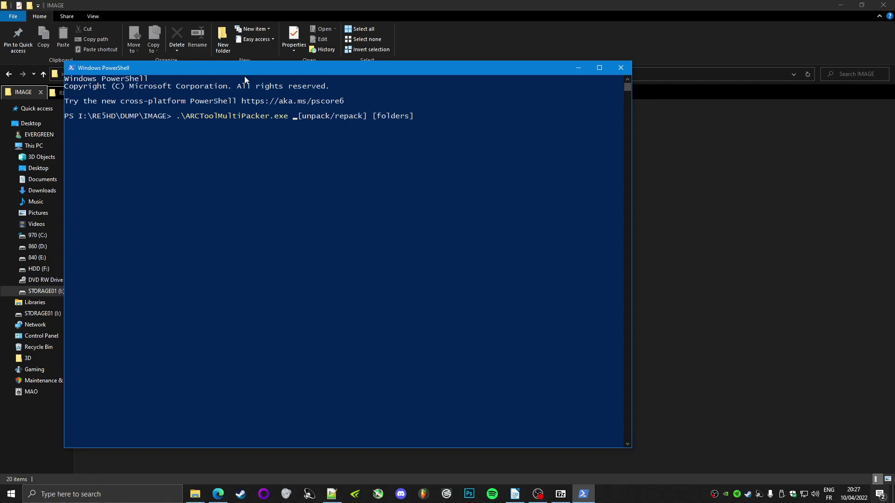
type("re")
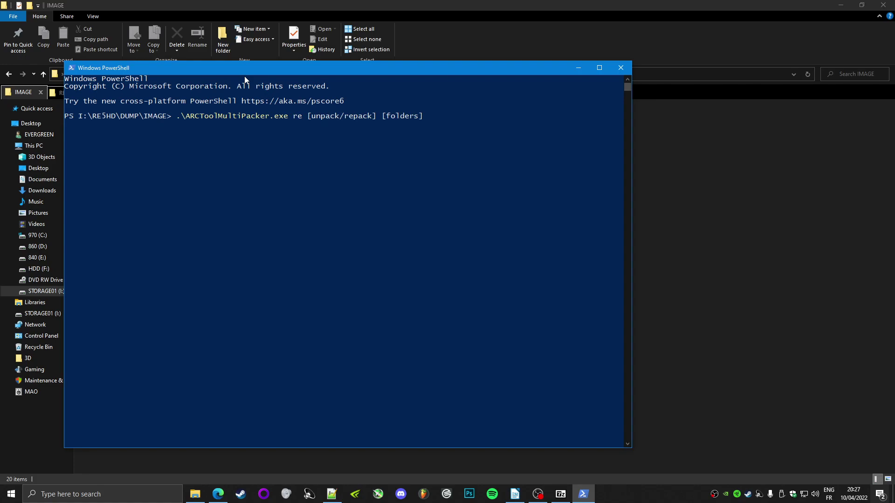
type("5")
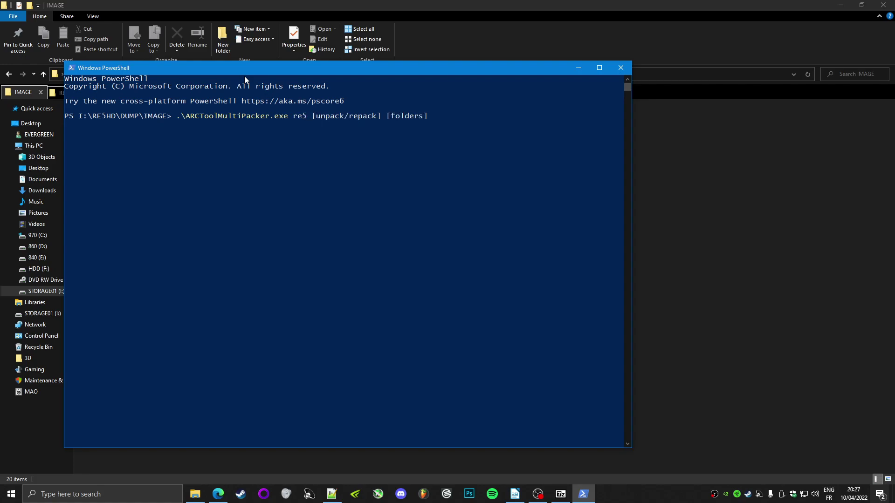
key("Right")
key("Left")
key("BackSpace")
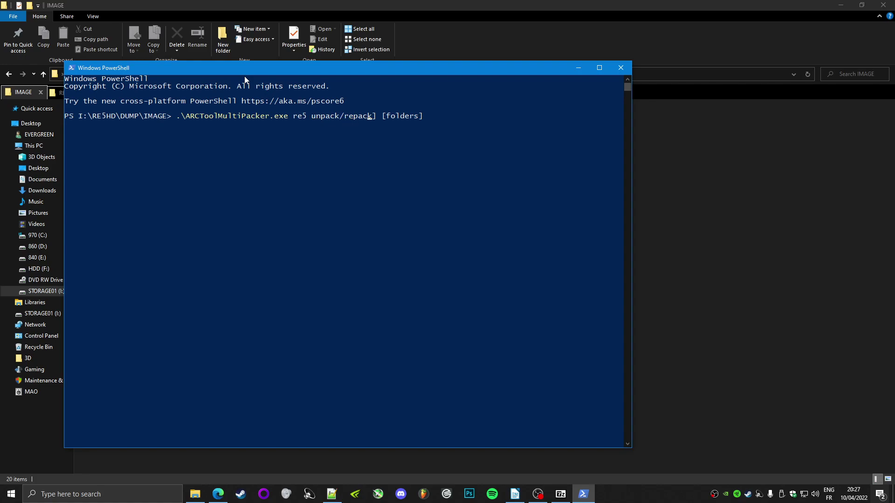
key("BackSpace")
key("BackSpace")
key("BackSpace")
key("BackSpace")
key("BackSpace")
key("BackSpace")
key("BackSpace")
key("BackSpace")
key("BackSpace")
key("Right")
key("BackSpace")
key("Right")
key("Right")
key("Right")
key("BackSpace")
Open the VERSUS folder to check its archives, then return to IMAGE
left_click(684, 149)
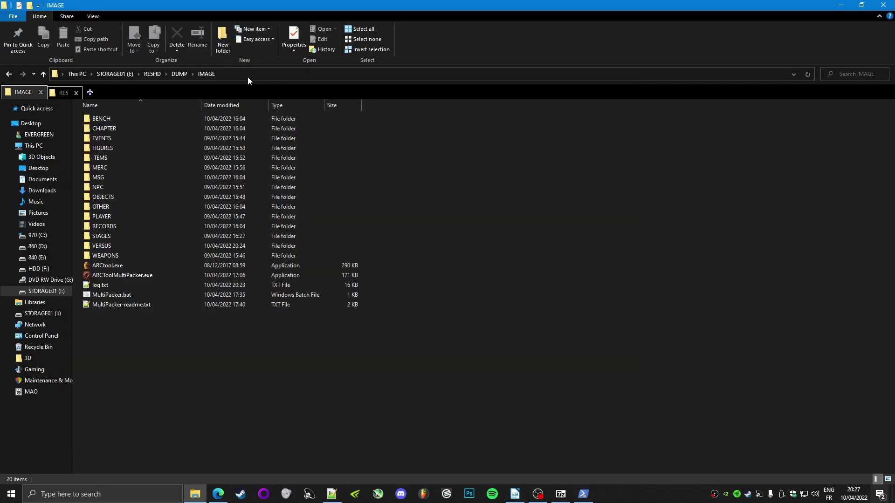
double_click(99, 247)
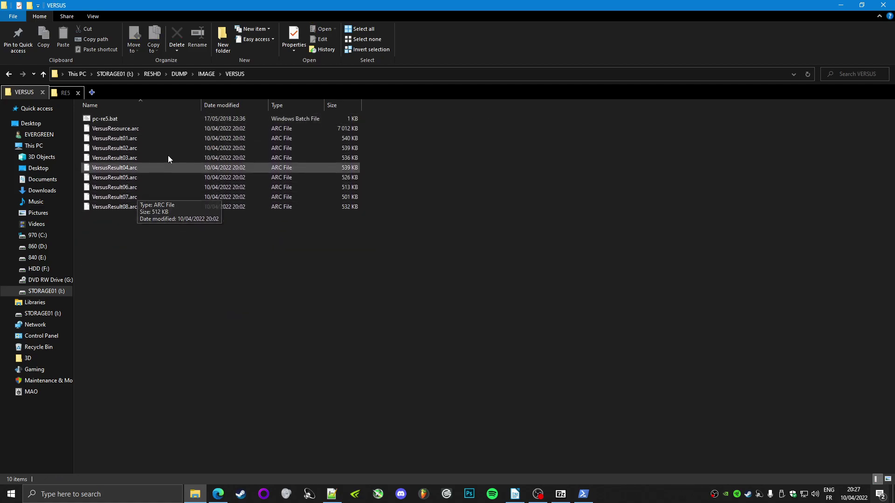
left_click(207, 76)
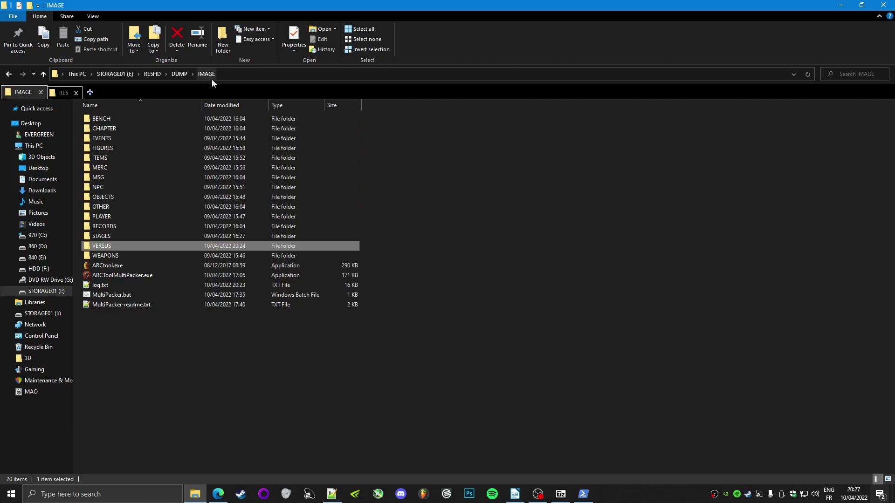
Replace 'folders' with VERSUS in the PowerShell command and move the window aside
left_click(588, 498)
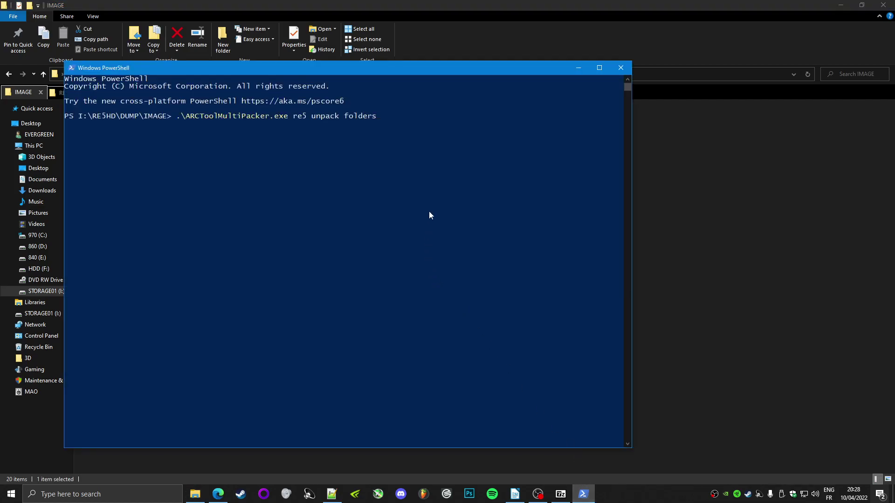
key("BackSpace")
key("BackSpace")
key("BackSpace")
key("BackSpace")
key("BackSpace")
key("BackSpace")
key("BackSpace")
type("VERSUS")
key("BackSpace")
key("BackSpace")
key("BackSpace")
key("BackSpace")
key("BackSpace")
type("ersus")
key("BackSpace")
key("BackSpace")
key("BackSpace")
key("BackSpace")
key("BackSpace")
type("ERSUS")
key("BackSpace")
left_click_drag(377, 61, 542, 77)
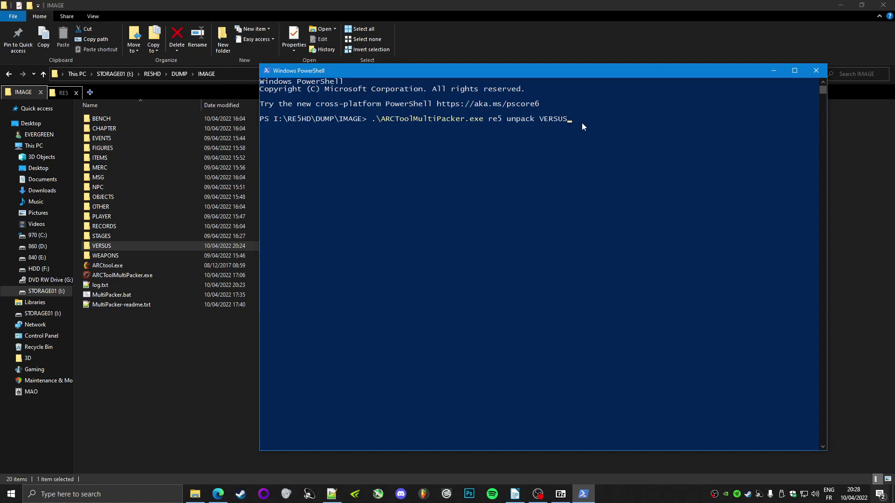
Run '.\ARCToolMultiPacker.exe re5 unpack VERSUS' to extract its archives into folders
key("Return")
left_click(182, 348)
double_click(139, 247)
double_click(114, 128)
double_click(117, 122)
double_click(119, 122)
double_click(119, 121)
left_click(284, 77)
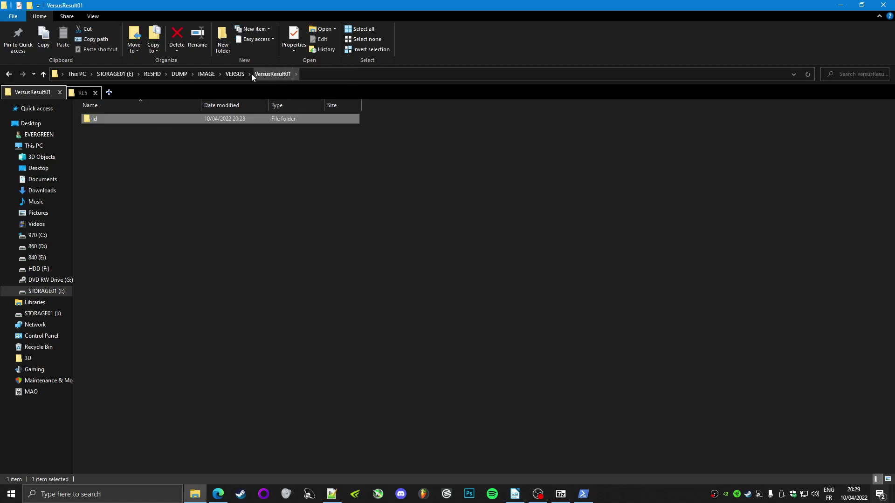
left_click(233, 73)
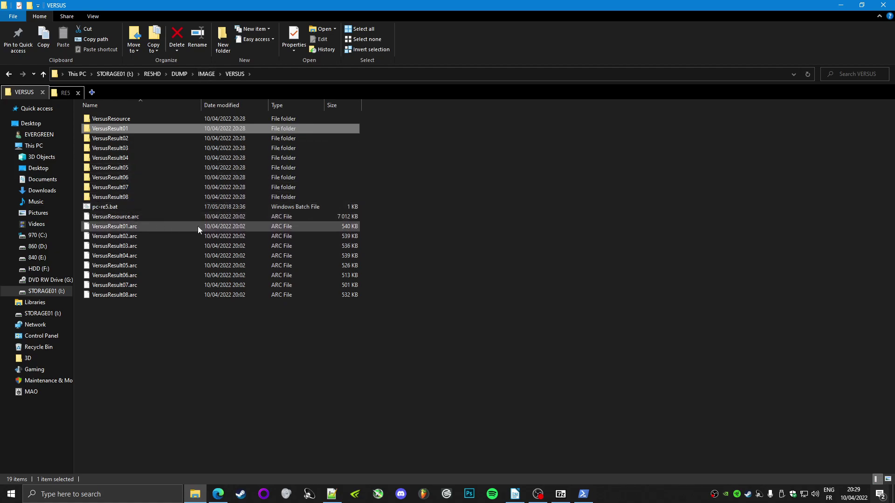
left_click(206, 73)
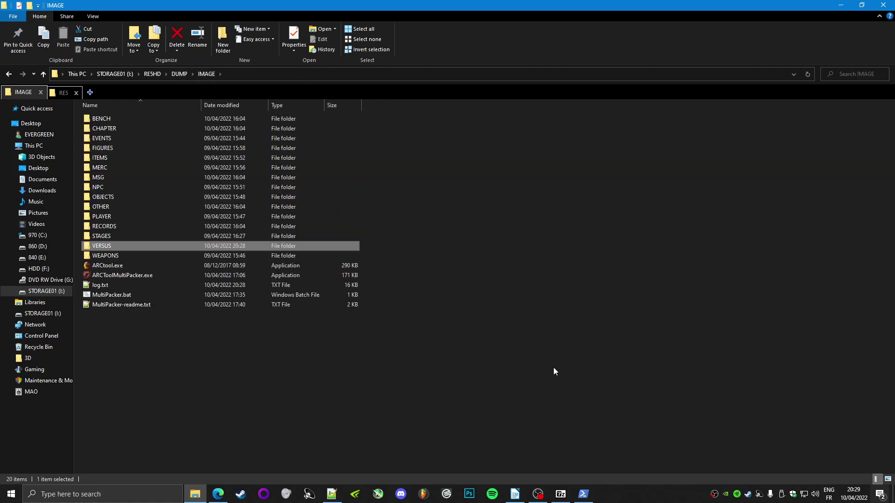
Recall the unpack command, change it to 're5 repack VERSUS', and run it
key("alt+Tab")
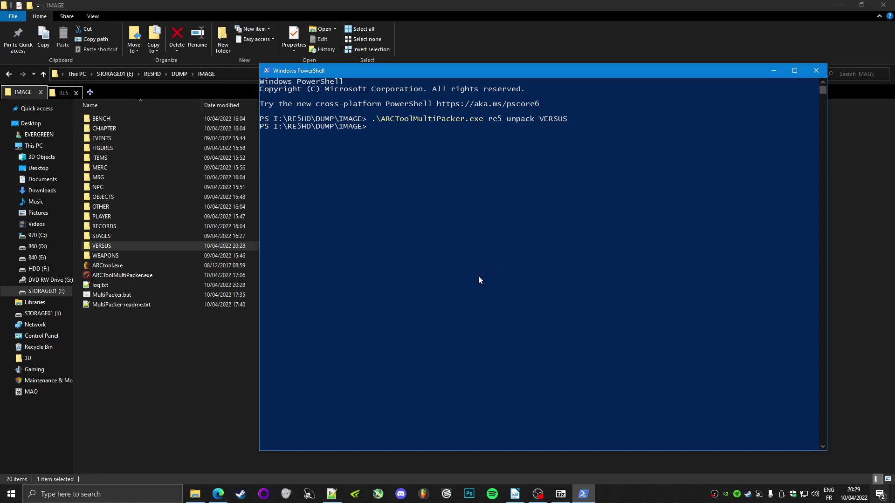
key("Up")
key("Left")
key("Left")
key("Left")
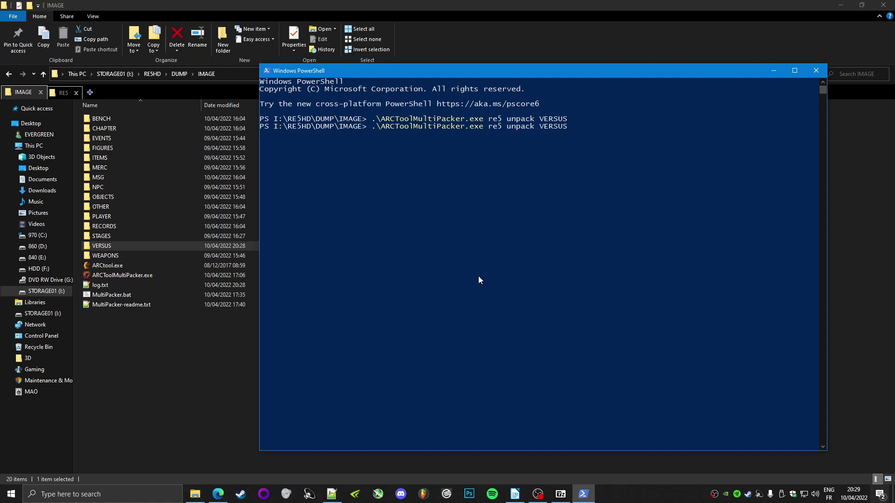
key("Right")
key("Right")
key("Right")
key("Right")
key("Right")
key("BackSpace")
key("BackSpace")
key("BackSpace")
key("BackSpace")
key("BackSpace")
key("BackSpace")
type("repack")
key("Right")
key("Return")
Check that VersusResource.arc and the other VERSUS archives show the 20:29 repack time, then return to IMAGE
double_click(108, 245)
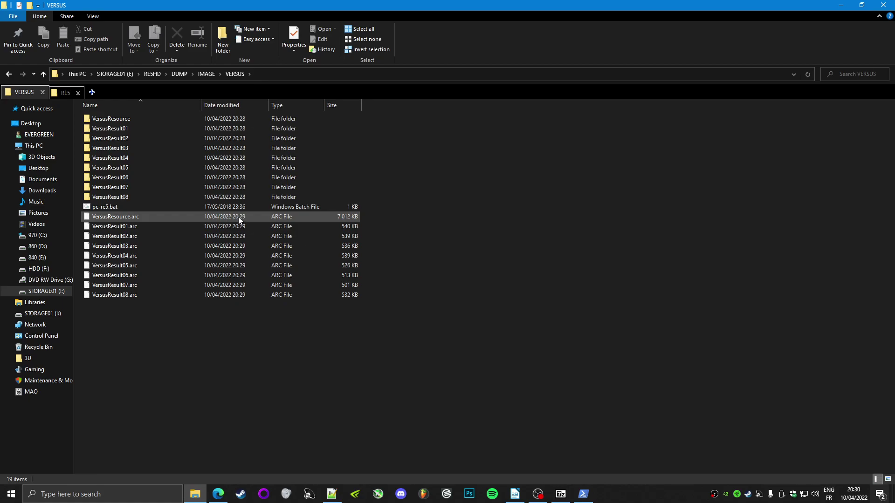
left_click(242, 216)
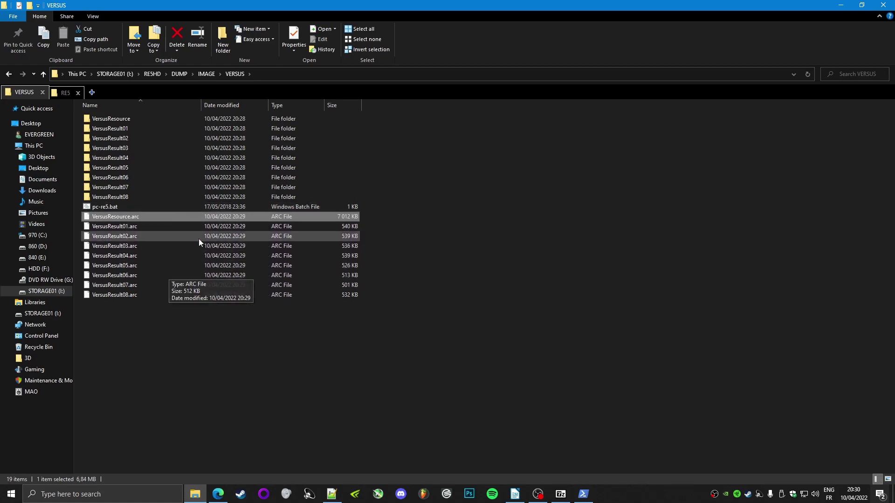
left_click(205, 74)
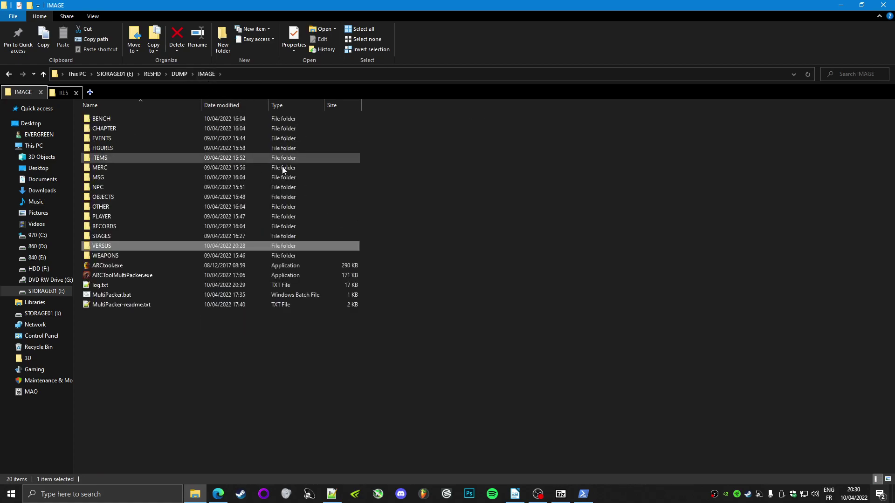